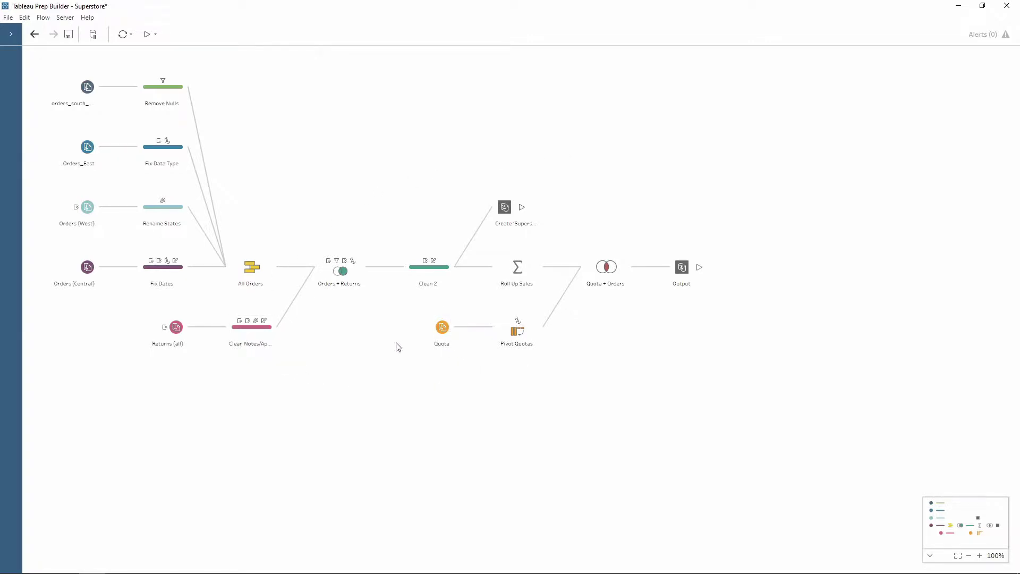
Set the Output step's 'Save output to' option to Database table
{"action": "left_click", "coordinate": [683, 268]}
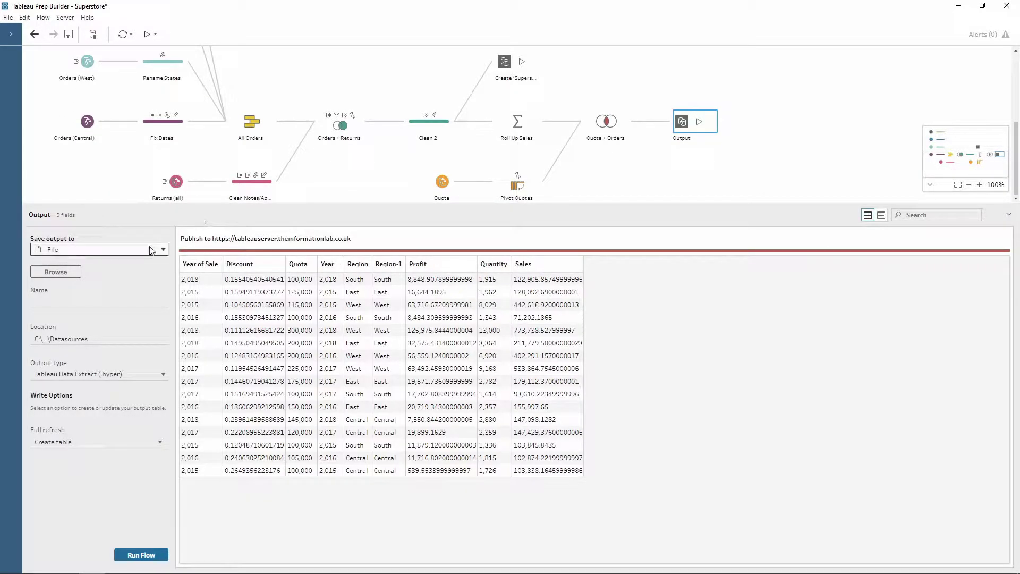
{"action": "left_click", "coordinate": [77, 253]}
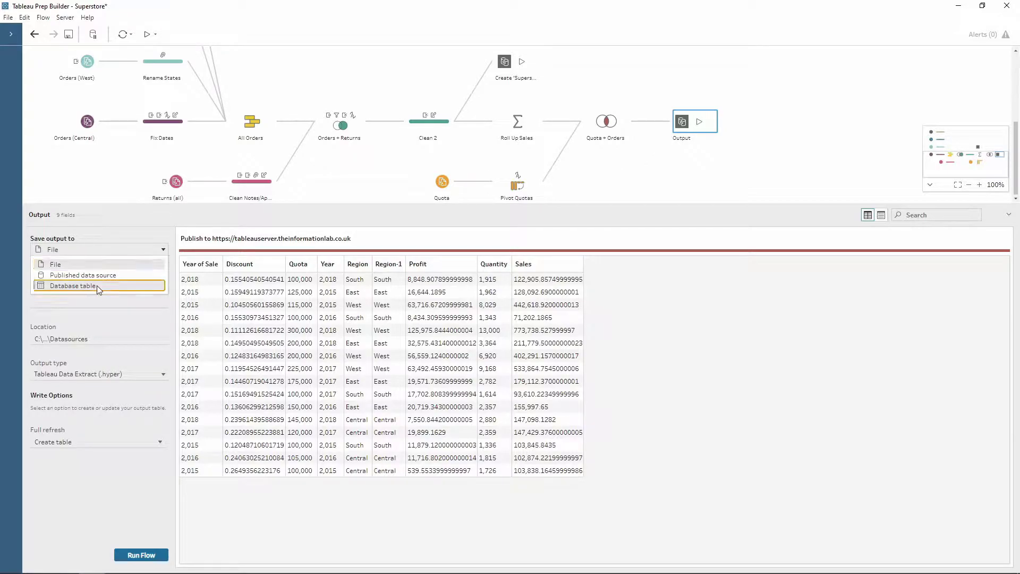
{"action": "left_click", "coordinate": [96, 285]}
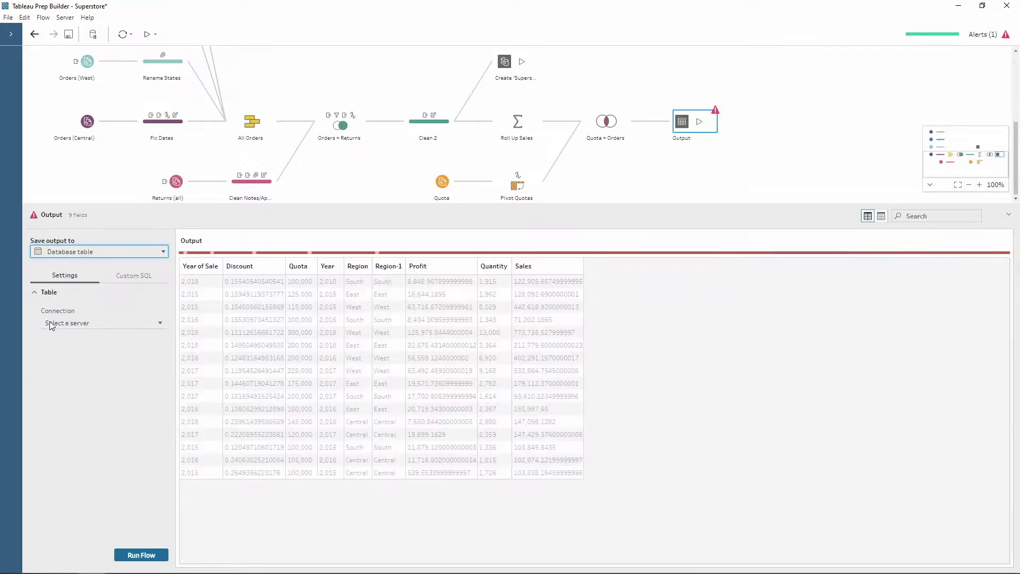
Add a new PostgreSQL server connection from the Output's connection list
{"action": "left_click", "coordinate": [94, 324]}
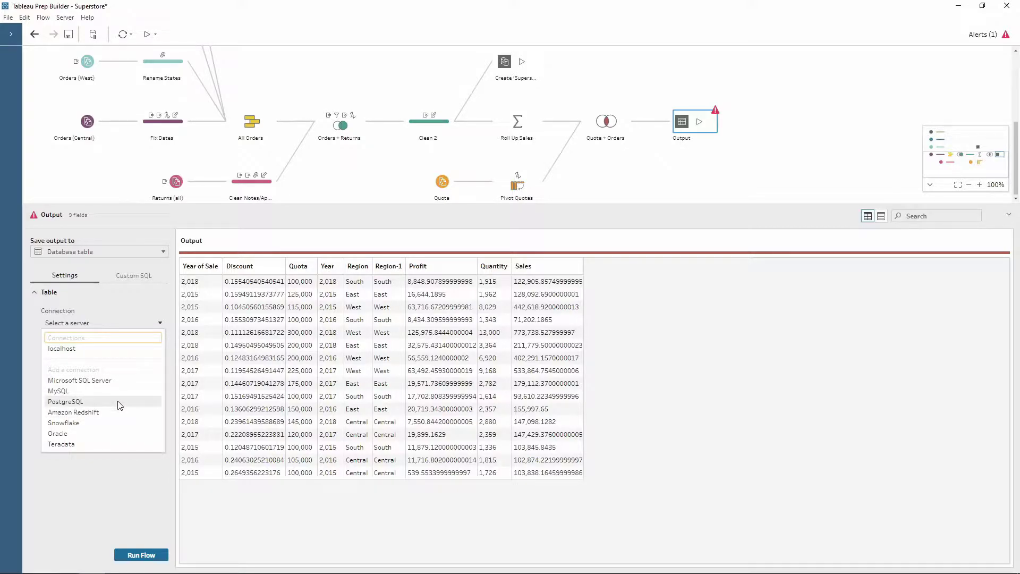
{"action": "left_click", "coordinate": [75, 402]}
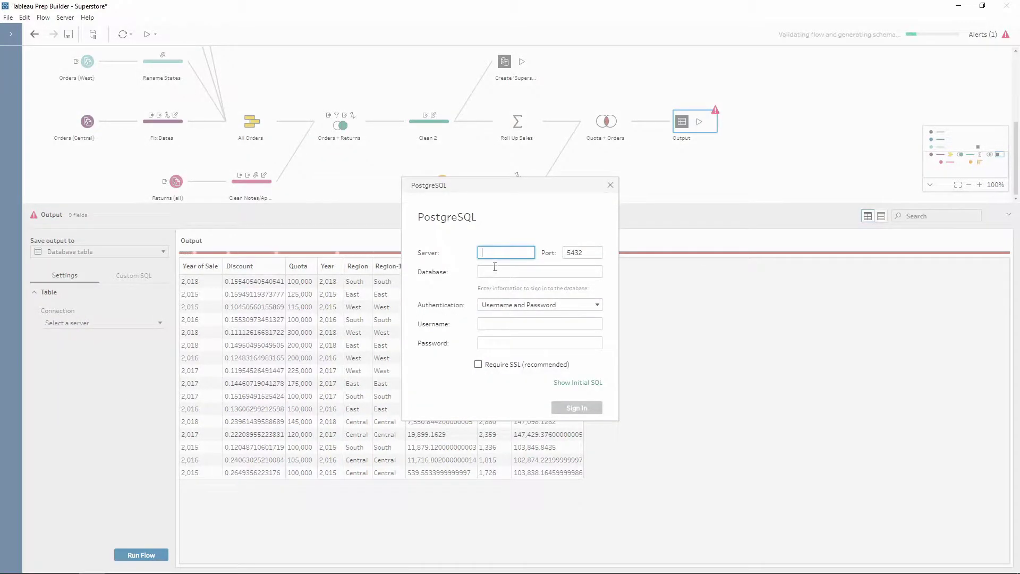
Sign in to PostgreSQL on server localhost, database postgres, with the username and password
{"action": "type", "text": "localhost"}
{"action": "left_click", "coordinate": [503, 273]}
{"action": "type", "text": "postgres"}
{"action": "left_click", "coordinate": [511, 324]}
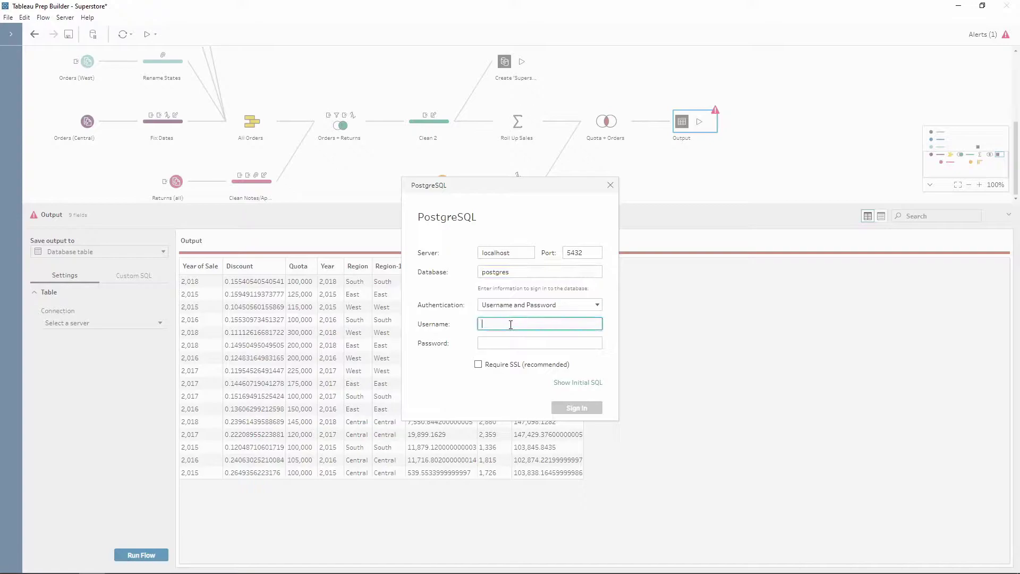
{"action": "type", "text": "postgres"}
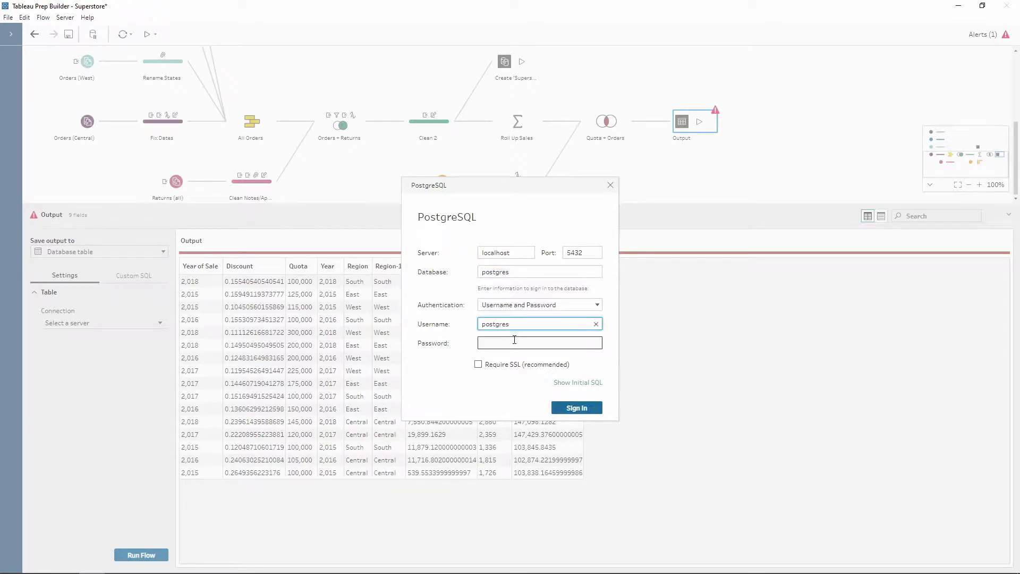
{"action": "left_click", "coordinate": [511, 342]}
{"action": "type", "text": "postgres"}
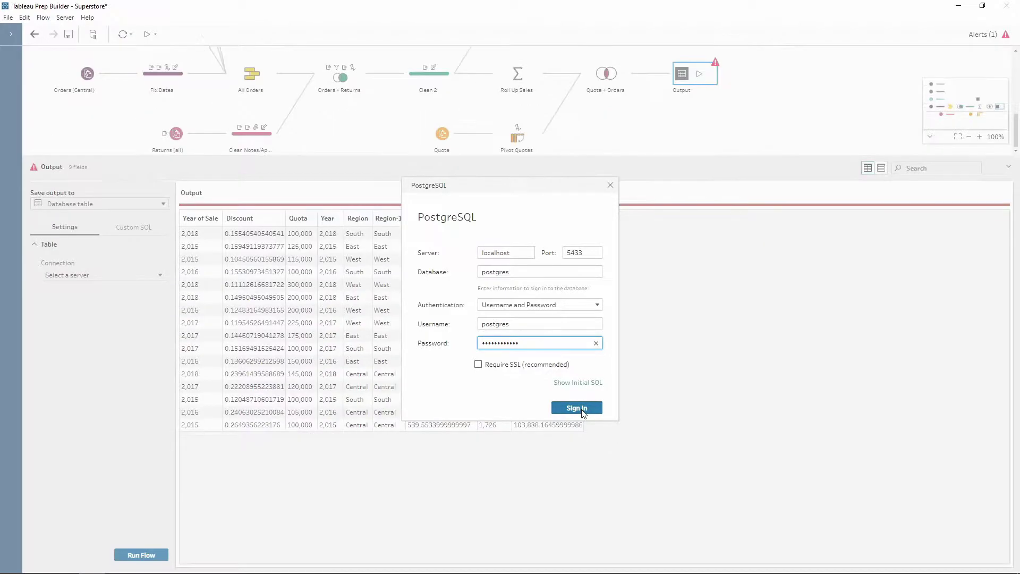
{"action": "left_click", "coordinate": [582, 409]}
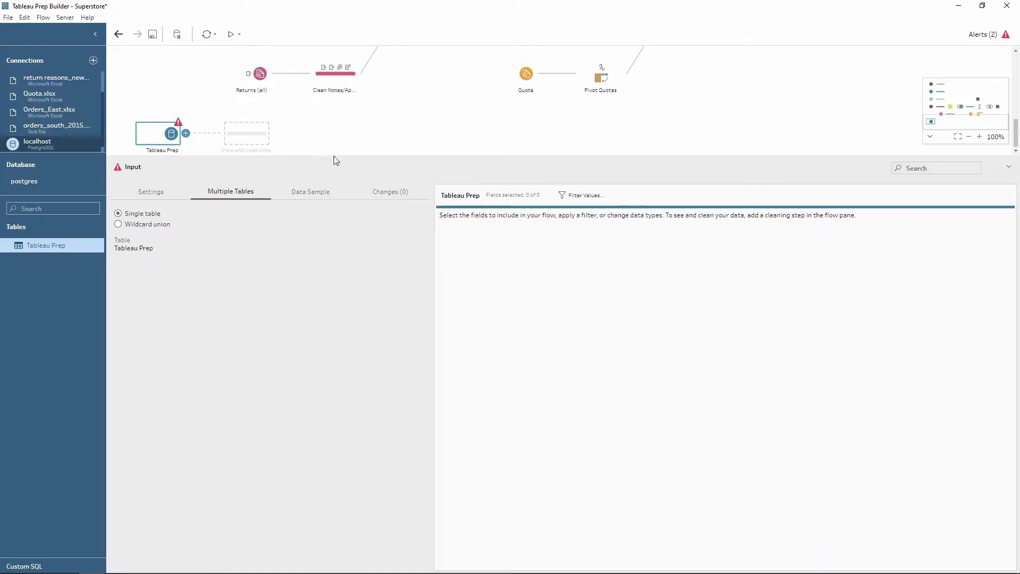
Delete the stray Tableau Prep input step and set the Output connection to localhost
{"action": "key", "text": "Delete"}
{"action": "left_click", "coordinate": [769, 273]}
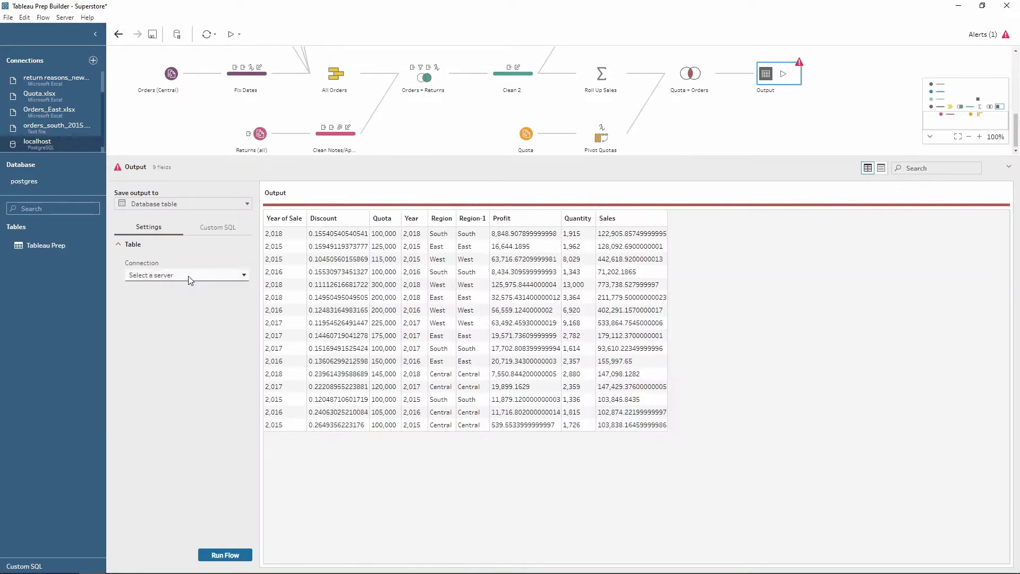
{"action": "left_click", "coordinate": [189, 276]}
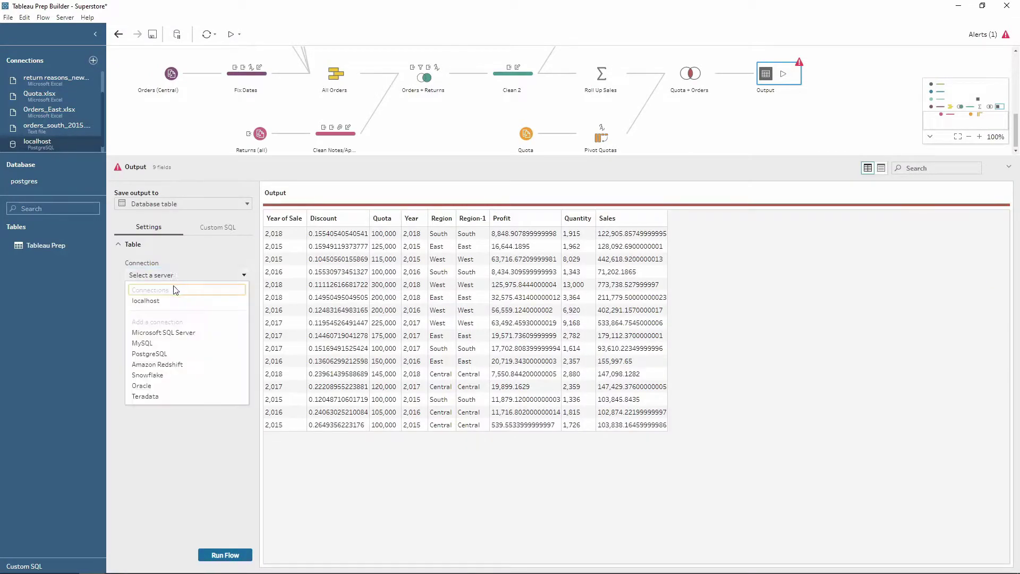
{"action": "left_click", "coordinate": [150, 302]}
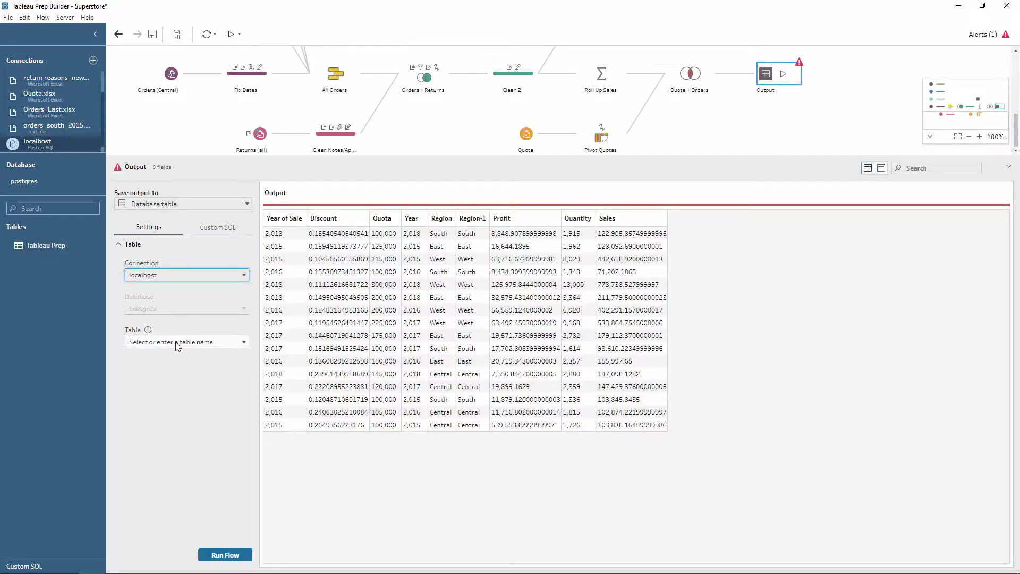
{"action": "left_click", "coordinate": [95, 34]}
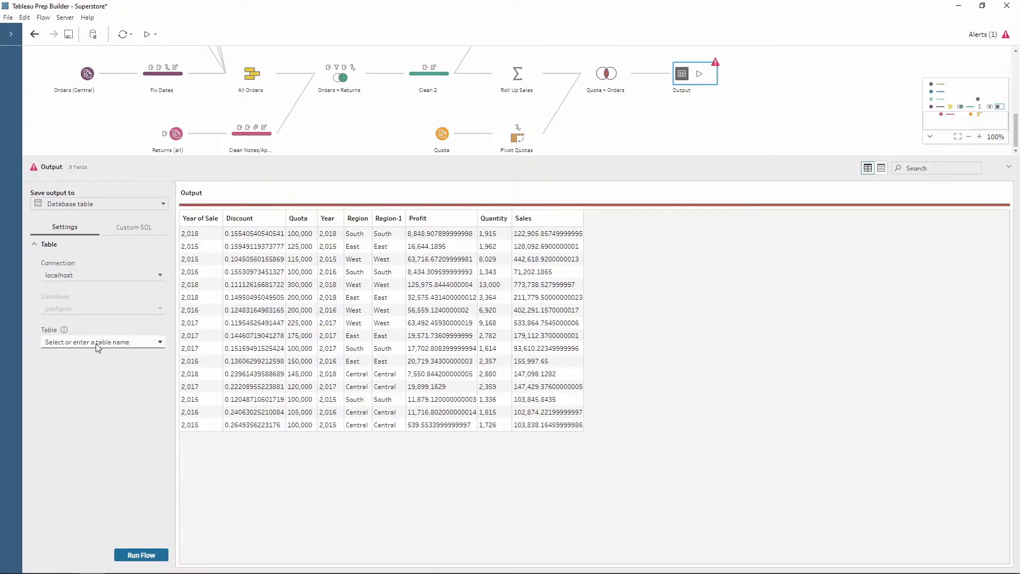
Make the Output target a newly created table named 'New_table'
{"action": "left_click", "coordinate": [97, 345]}
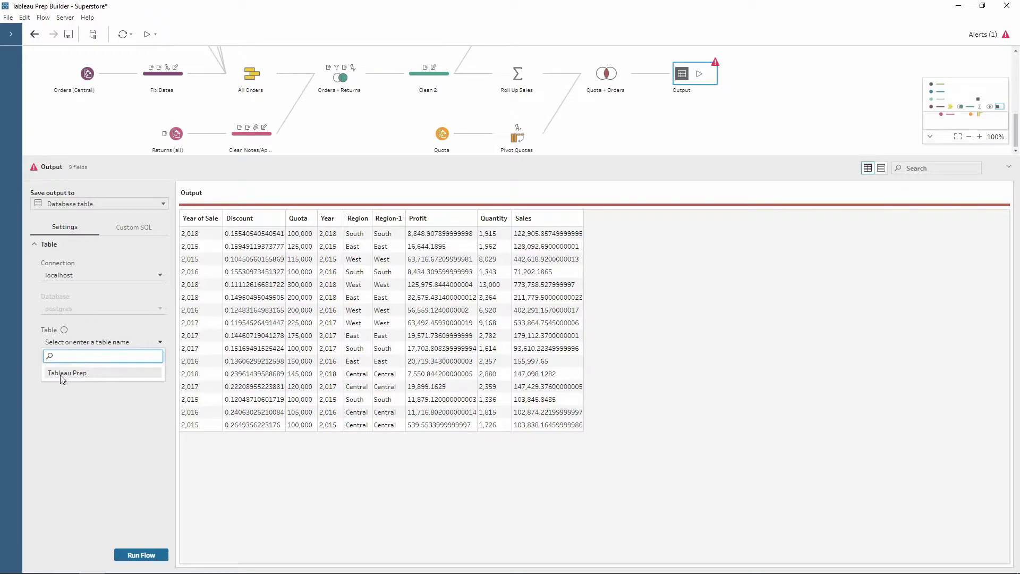
{"action": "type", "text": "New_table"}
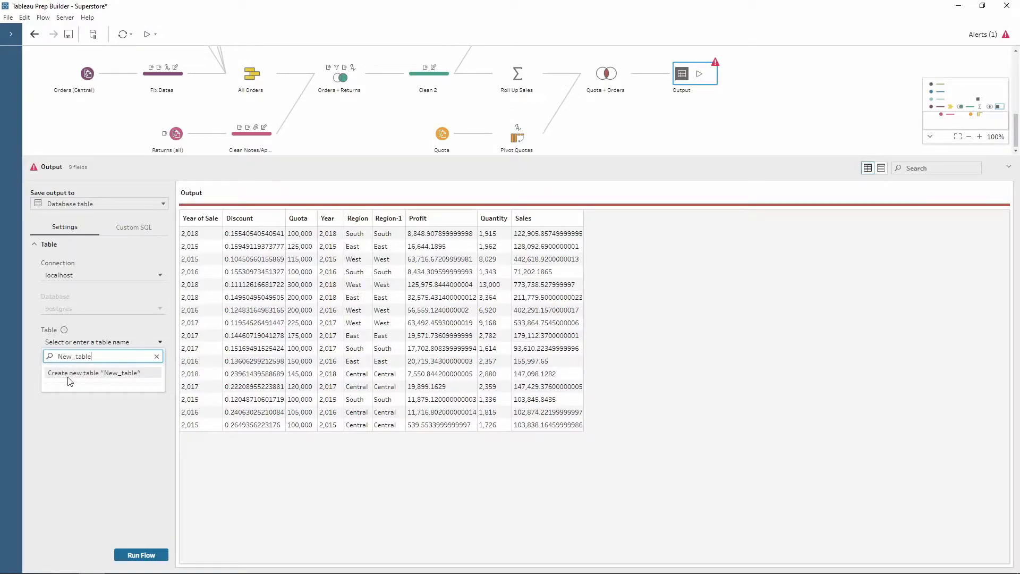
{"action": "key", "text": "alt"}
{"action": "left_click", "coordinate": [78, 374]}
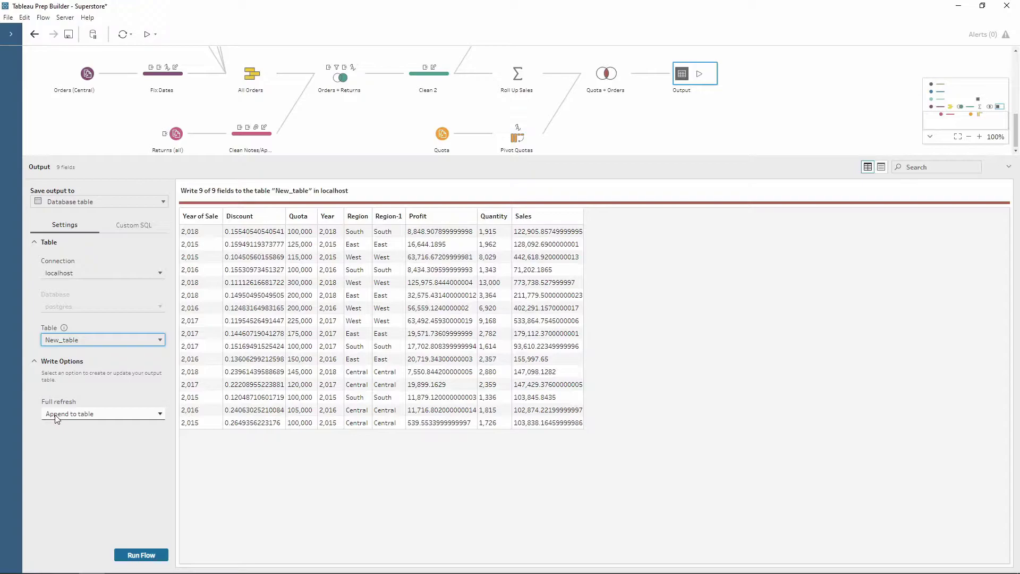
Change the full-refresh write option to Create table and confirm replacing the table
{"action": "left_click", "coordinate": [113, 419]}
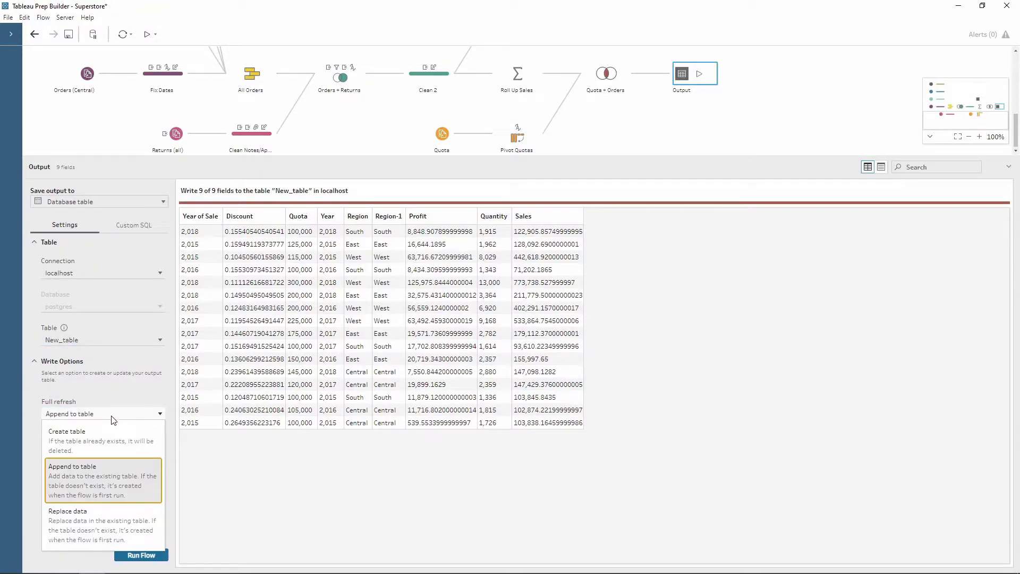
{"action": "left_click", "coordinate": [79, 442]}
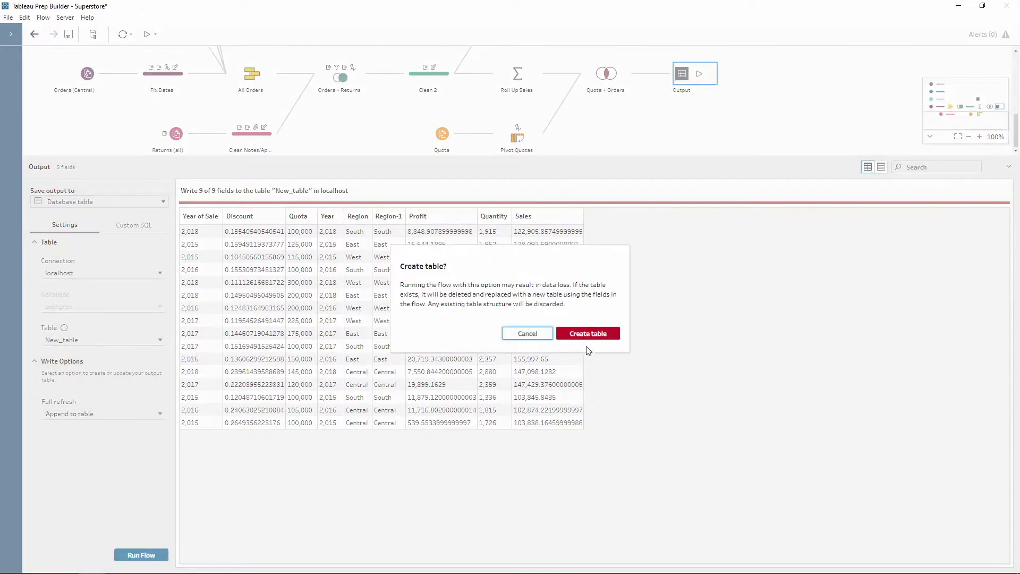
{"action": "left_click", "coordinate": [579, 335]}
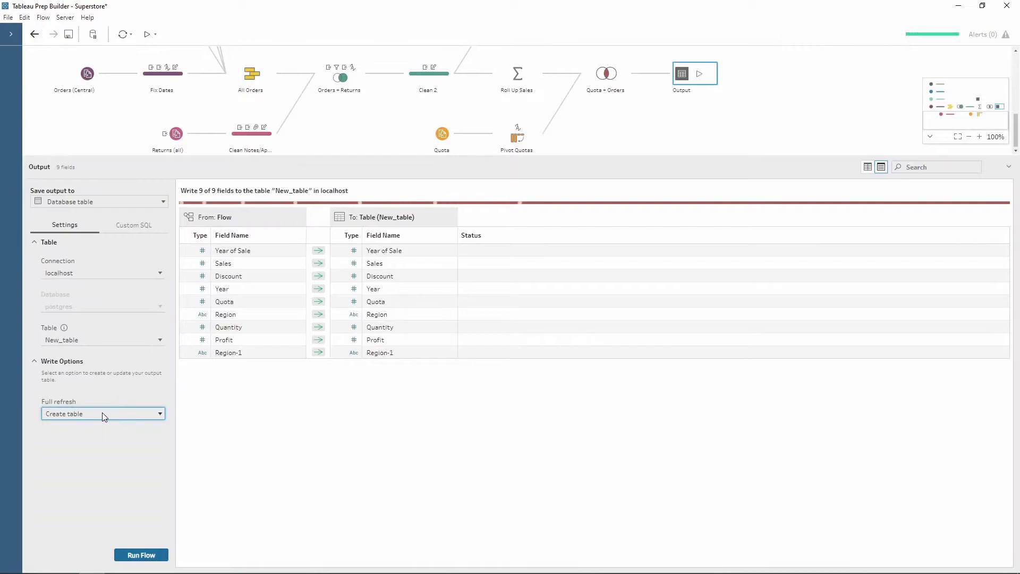
{"action": "left_click", "coordinate": [97, 413]}
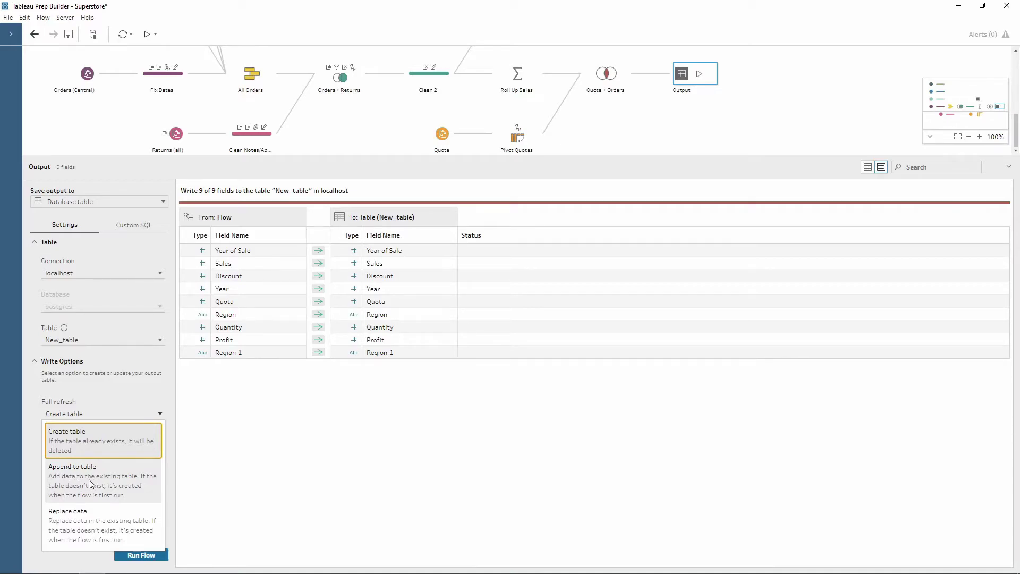
Switch the write option back from Append to Create table, confirm, and run the flow
{"action": "left_click", "coordinate": [91, 483]}
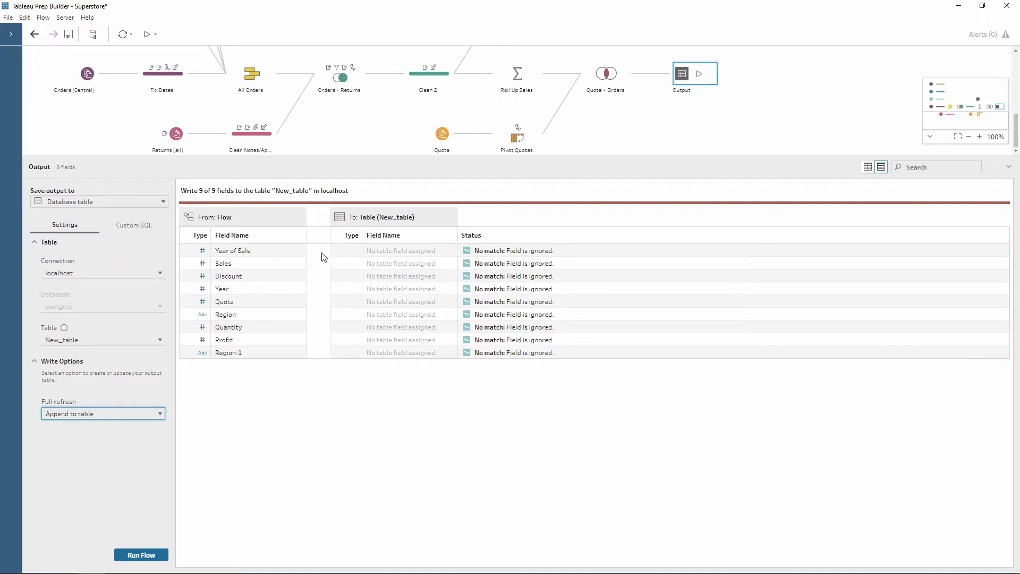
{"action": "left_click", "coordinate": [91, 416]}
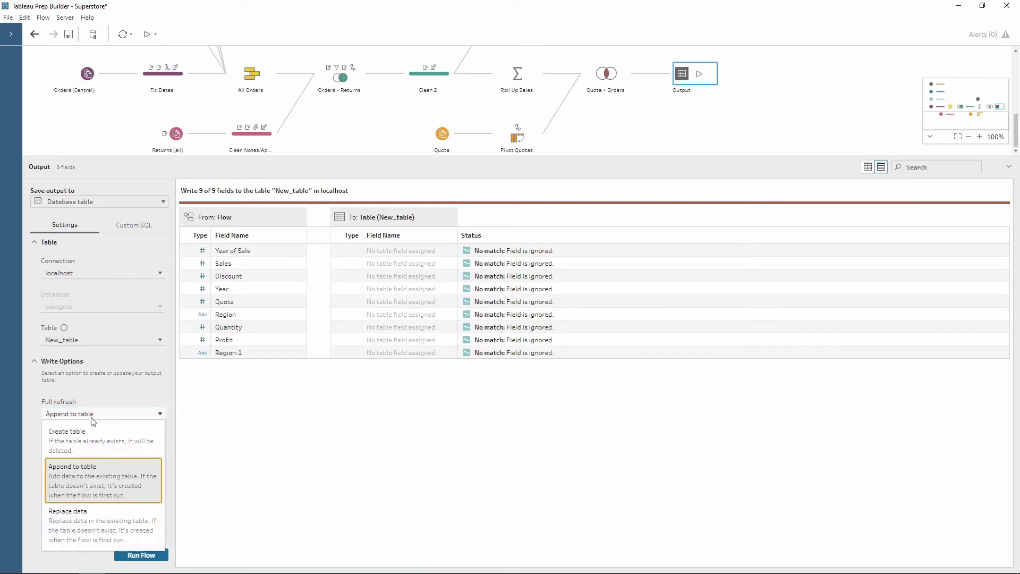
{"action": "left_click", "coordinate": [73, 438]}
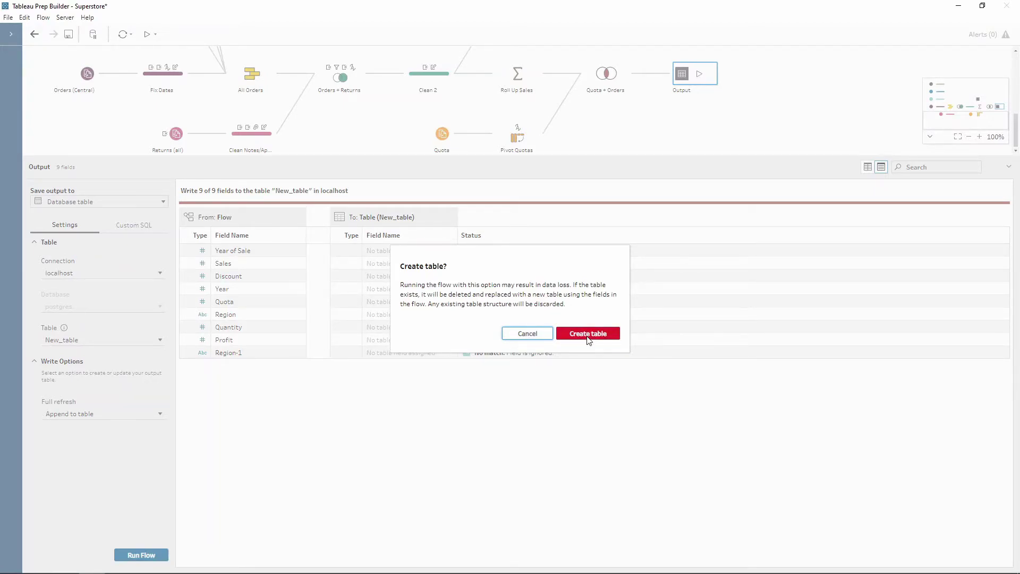
{"action": "left_click", "coordinate": [587, 335]}
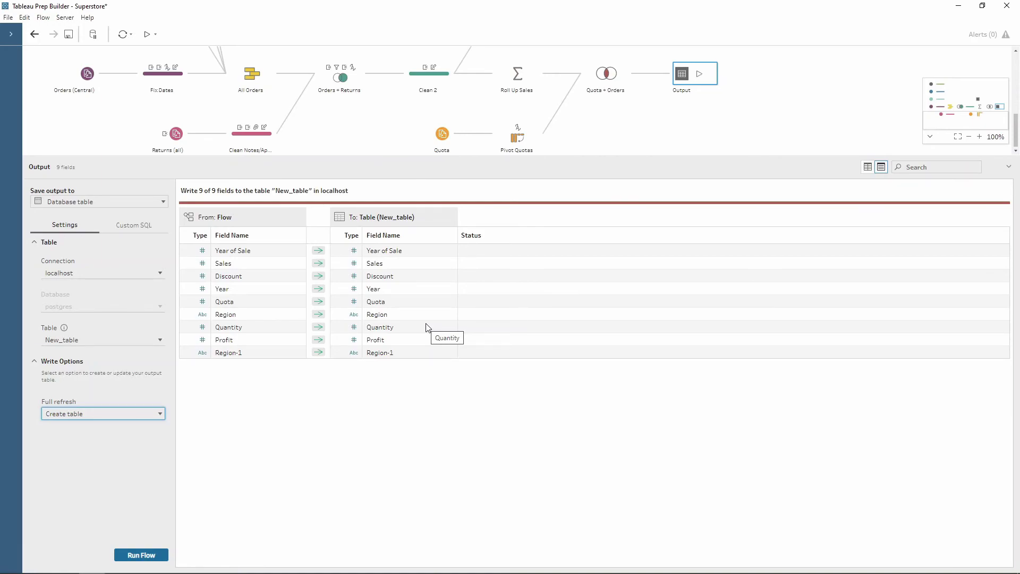
{"action": "left_click", "coordinate": [141, 555]}
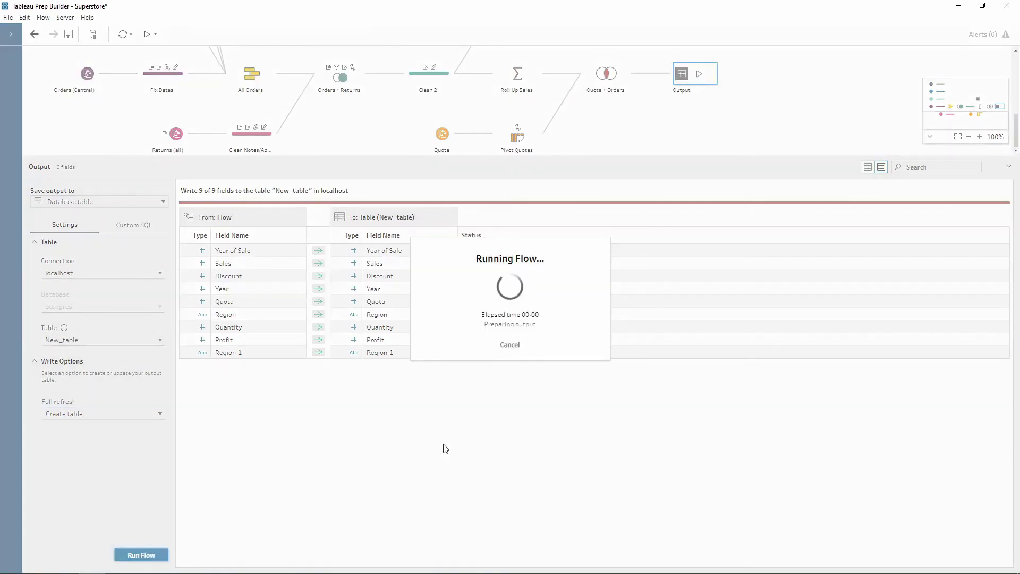